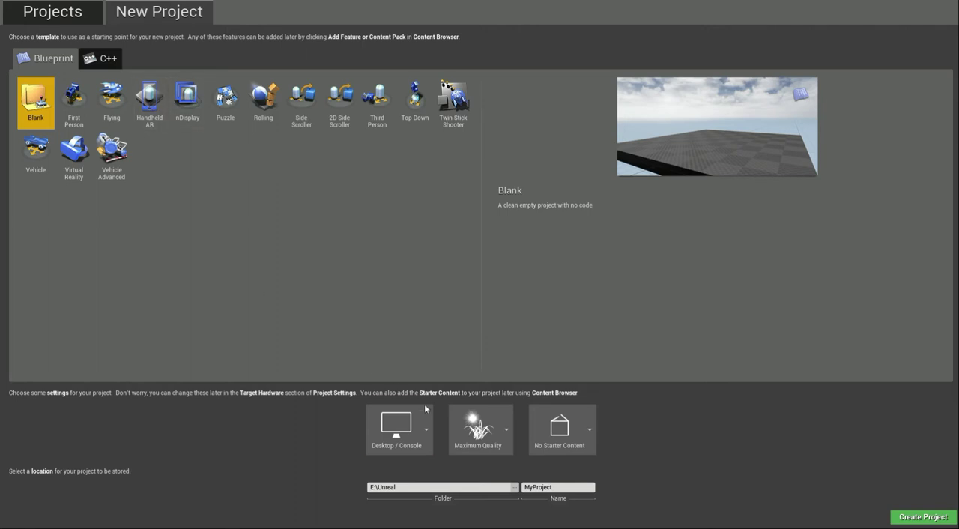
Create a blank Blueprint project named "test" in E:\Unreal with no starter content.
left_click_drag(557, 489, 482, 486)
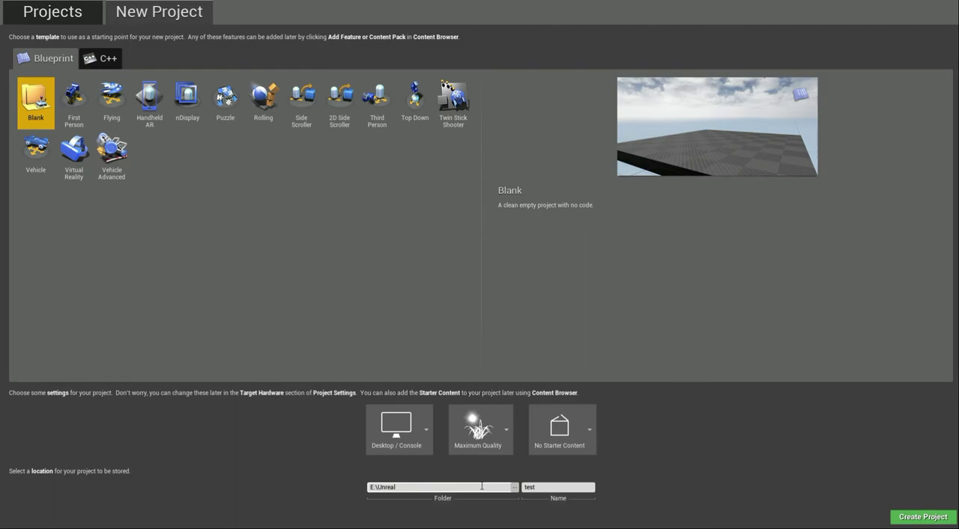
left_click(896, 517)
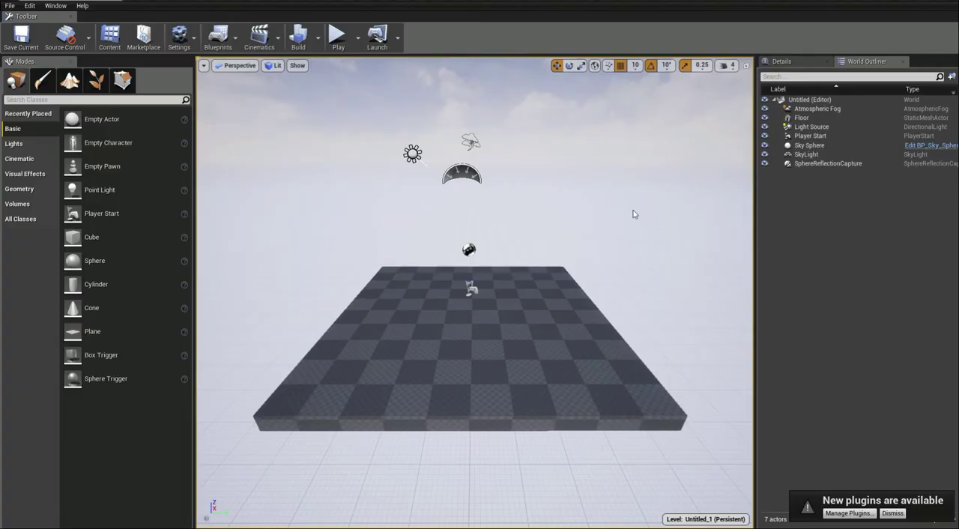
Examine the default level's floor and actors from several angles and distances in the perspective viewport.
left_click_drag(653, 224, 663, 208, "alt")
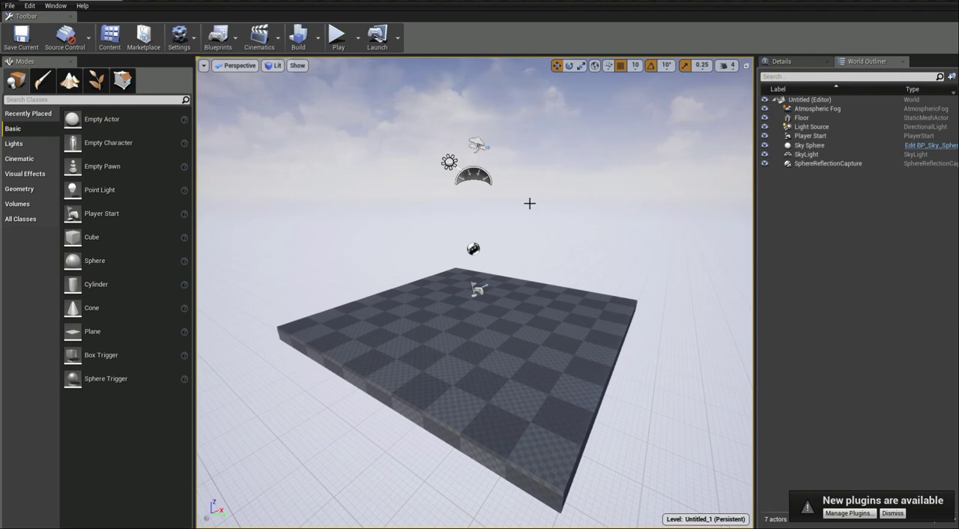
left_click_drag(528, 218, 527, 218, "alt")
key("Left")
key("Right")
key("Left")
key("Right")
key("Left")
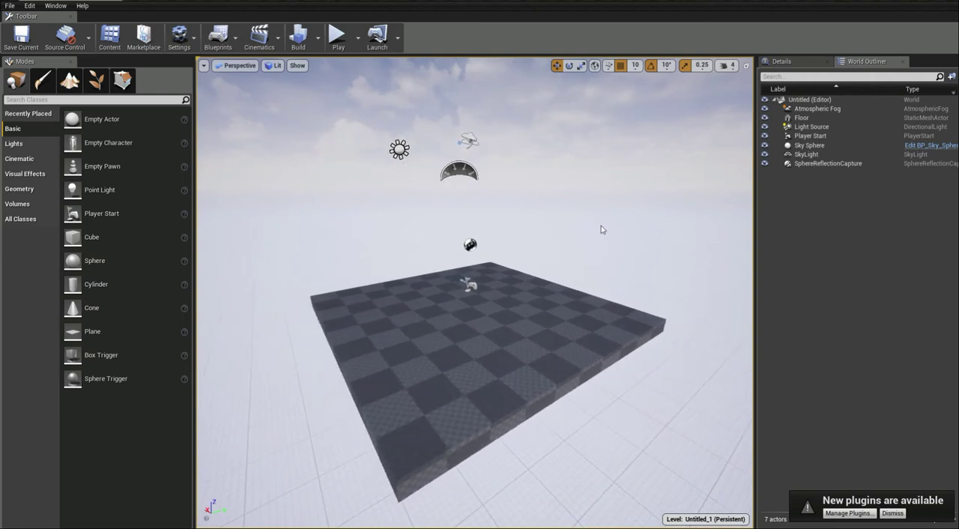
key("Down")
key("Up")
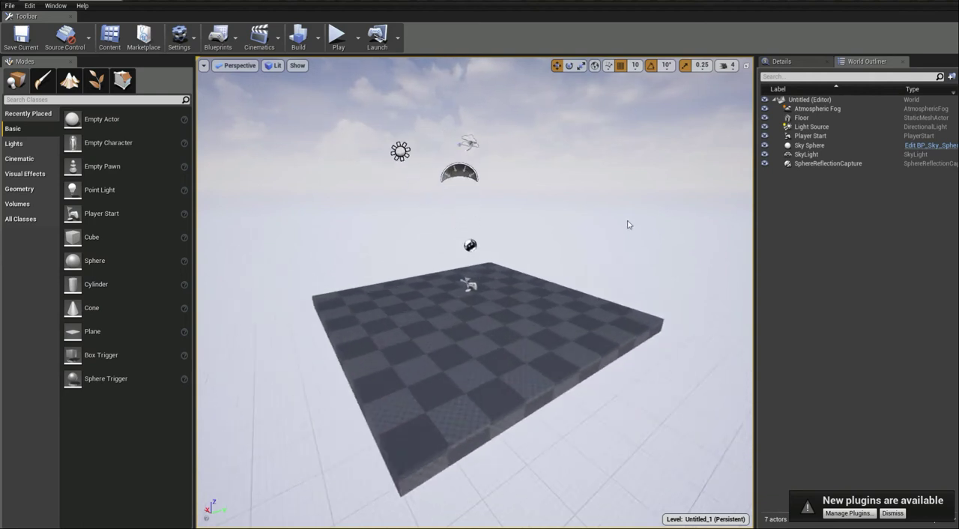
key("Down")
key("Up")
key("Down")
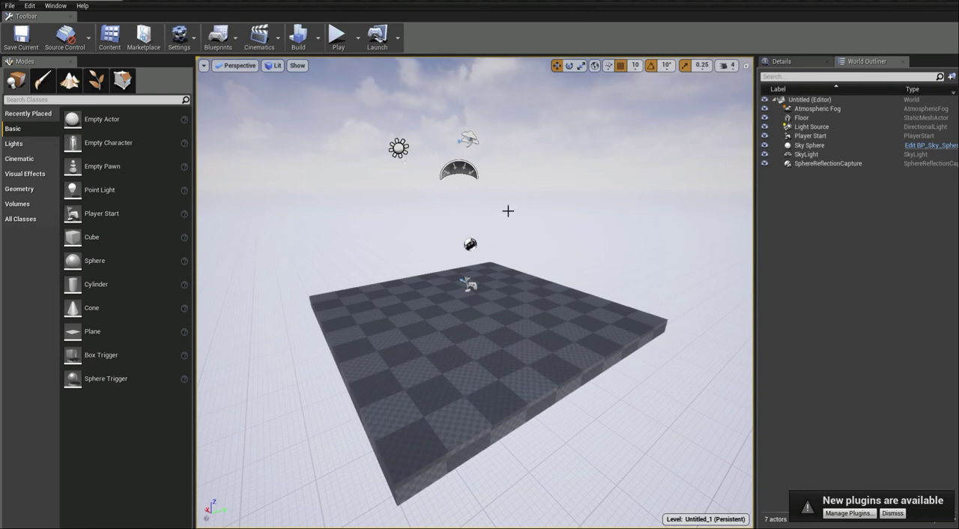
Switch the object transform mode to rotate and finally to scale.
left_click(569, 65)
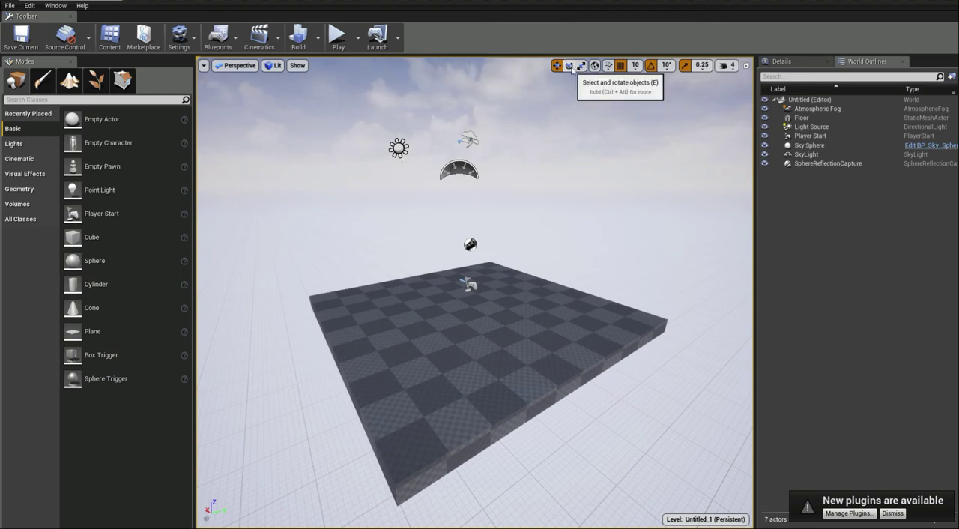
left_click(582, 66)
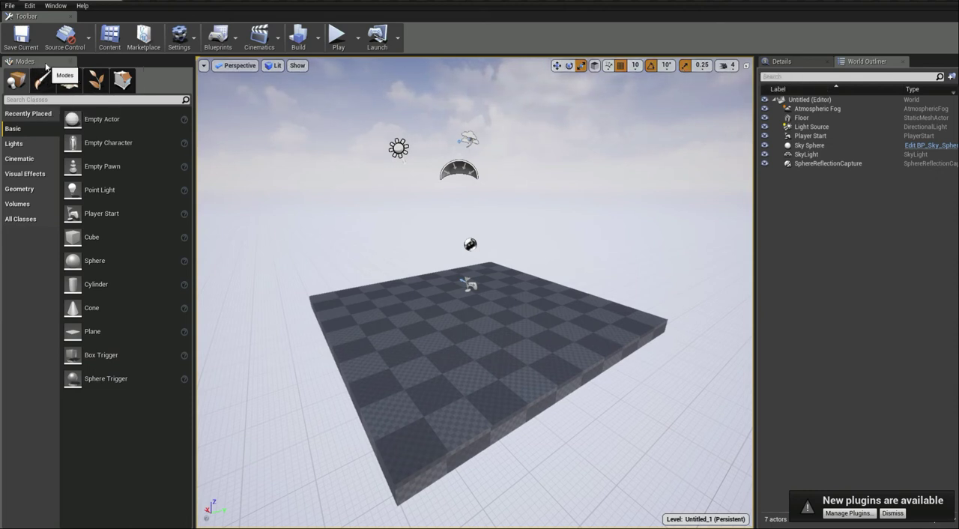
Close the Modes panel and restore it to the editor layout.
left_click(70, 62)
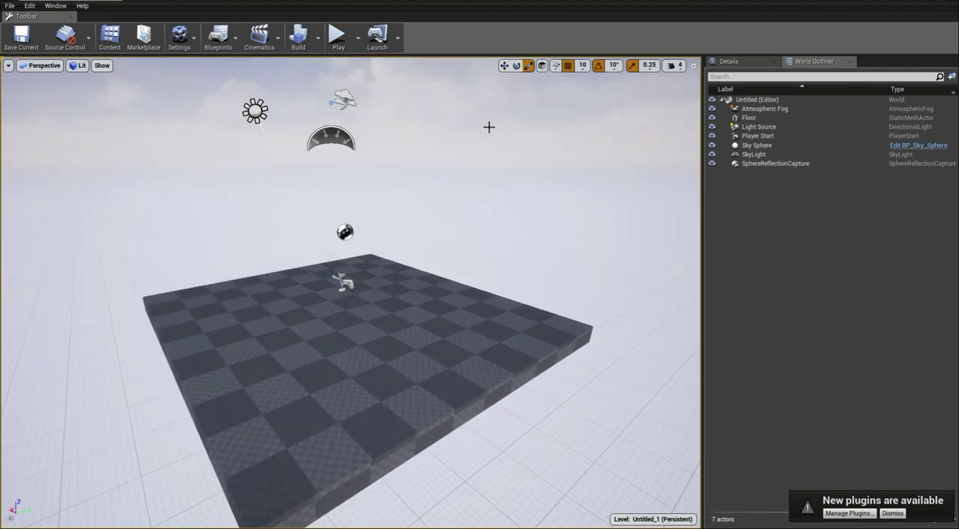
left_click(55, 6)
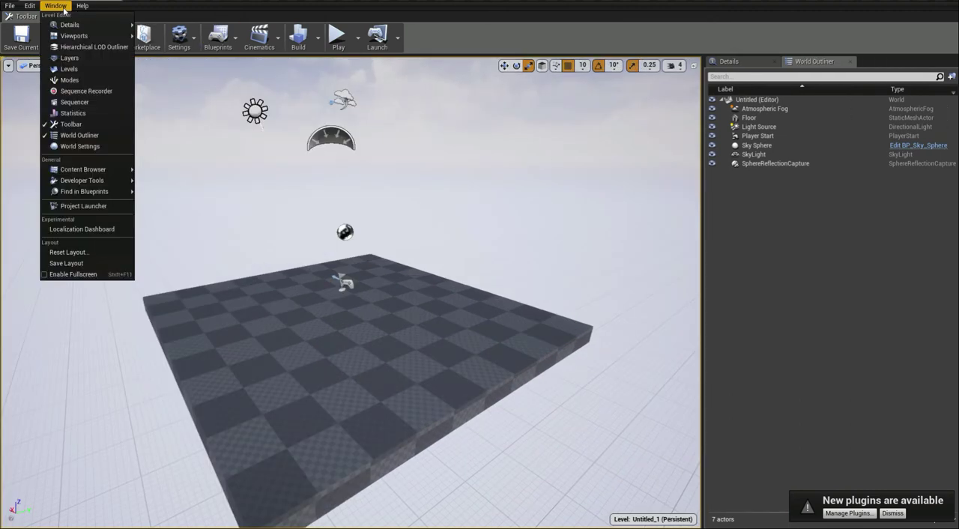
left_click(69, 79)
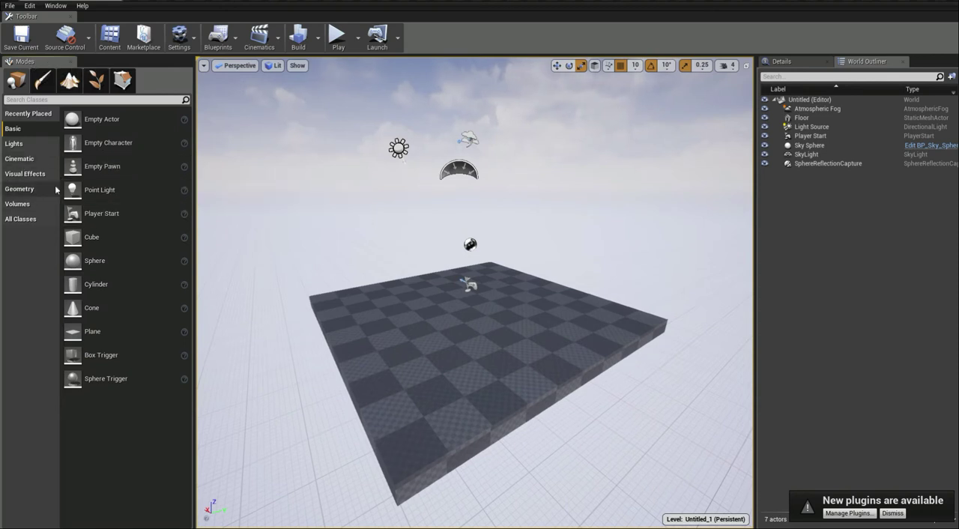
Place a basic Cube near the middle of the floor and activate the move transform mode.
left_click_drag(143, 246, 462, 304)
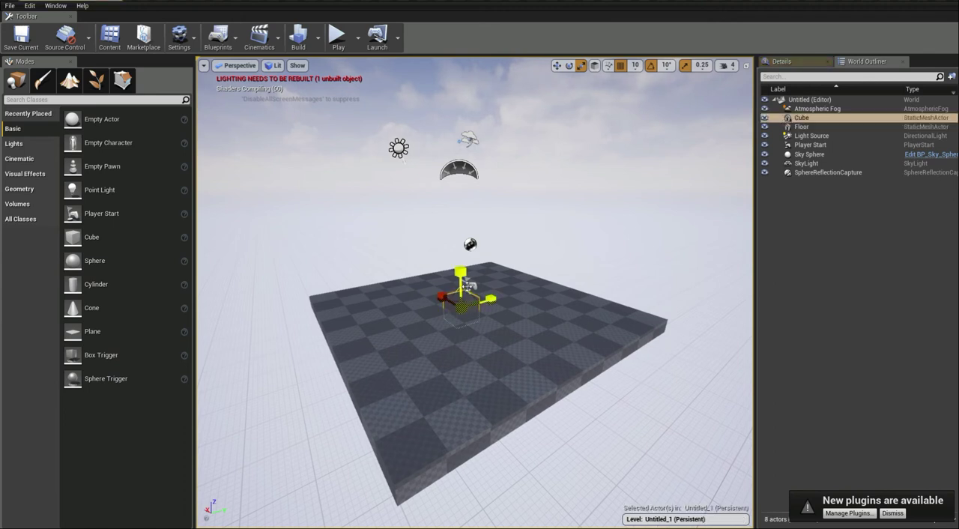
key("w")
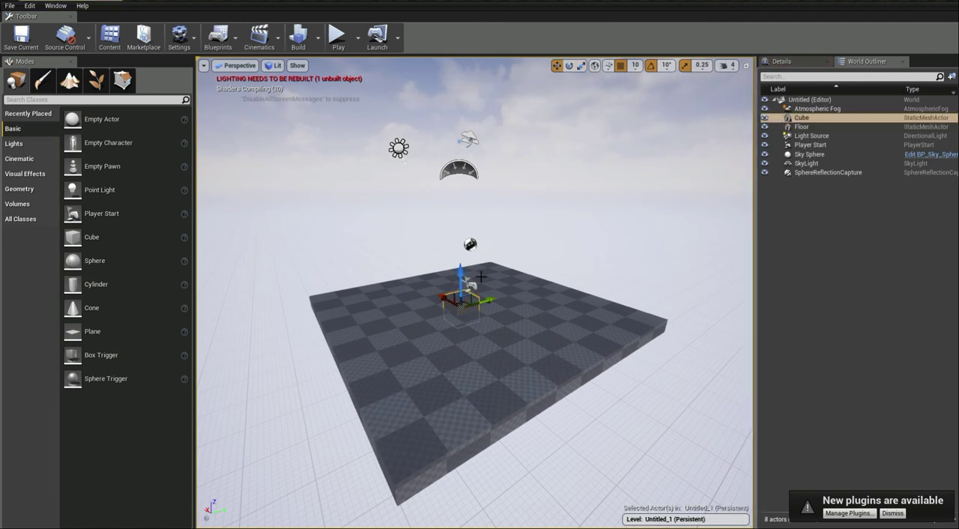
Examine the placed cube from all sides, both close up and from farther away.
right_click_drag(568, 291, 569, 291)
key("w")
key("s")
key("w")
key("s")
key("w")
key("f")
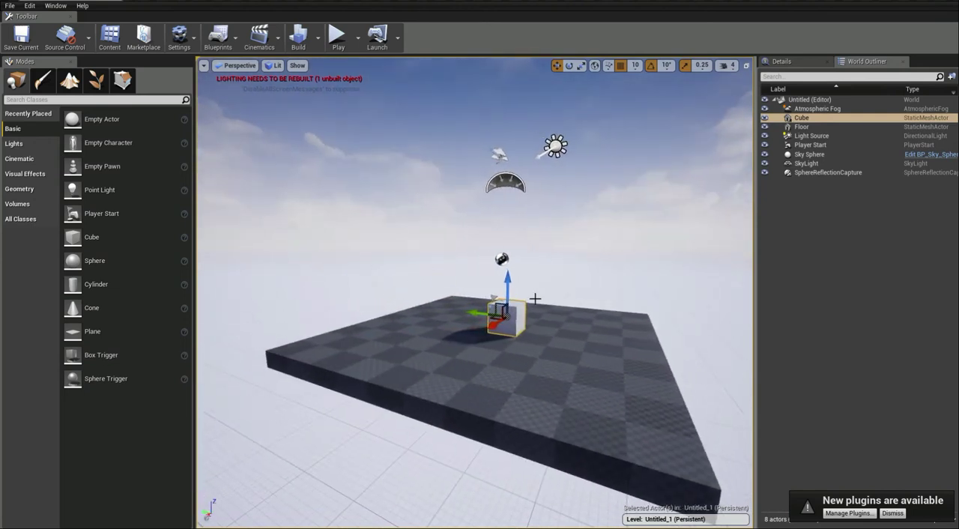
left_click_drag(558, 299, 558, 299, "alt")
key("d")
right_click_drag(613, 292, 612, 293)
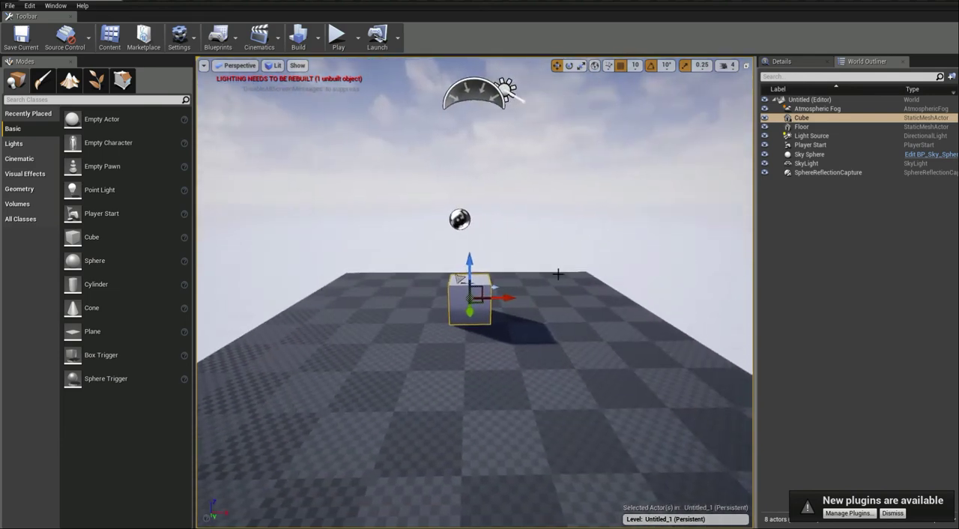
left_click_drag(498, 286, 497, 286, "alt")
right_click_drag(557, 266, 588, 278)
key("w")
key("s")
right_click_drag(672, 269, 662, 326)
Lower the viewport camera speed to 2.
left_click(734, 66)
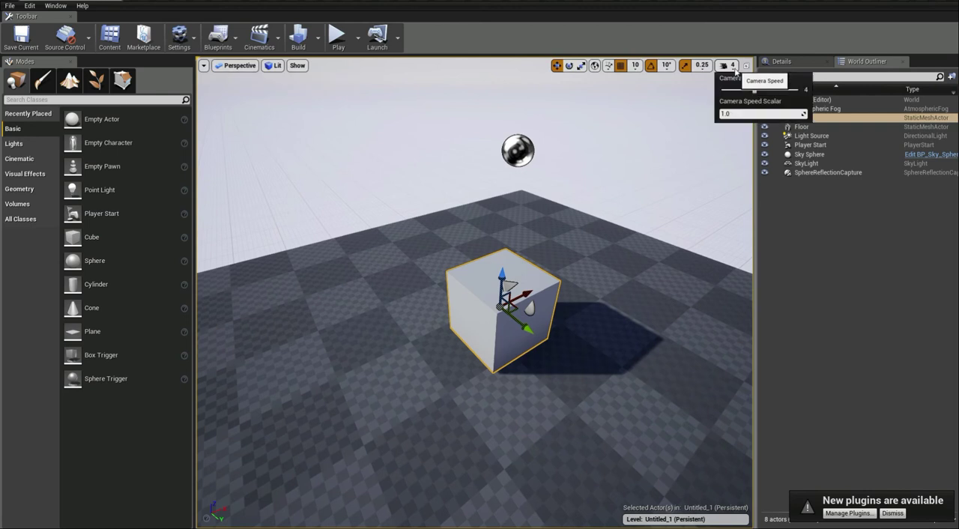
left_click_drag(754, 89, 745, 89)
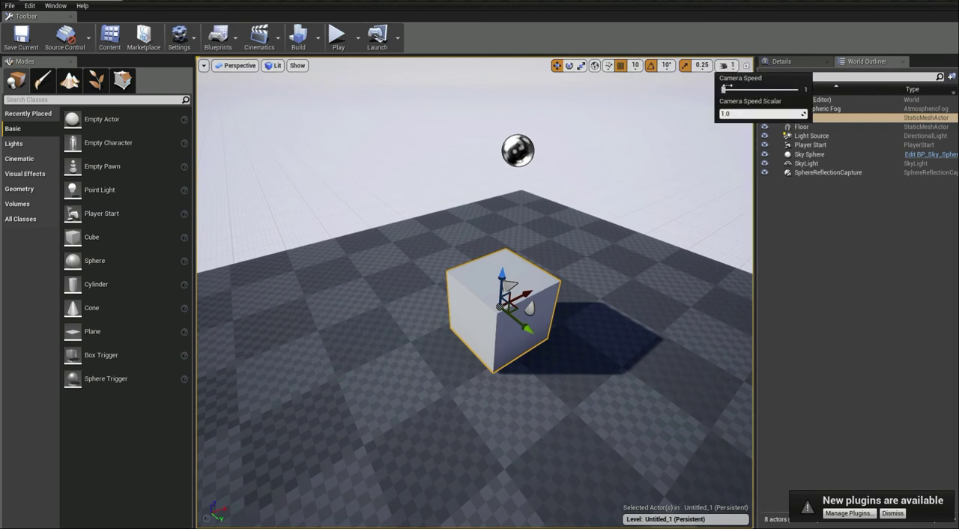
right_click_drag(625, 355, 660, 341)
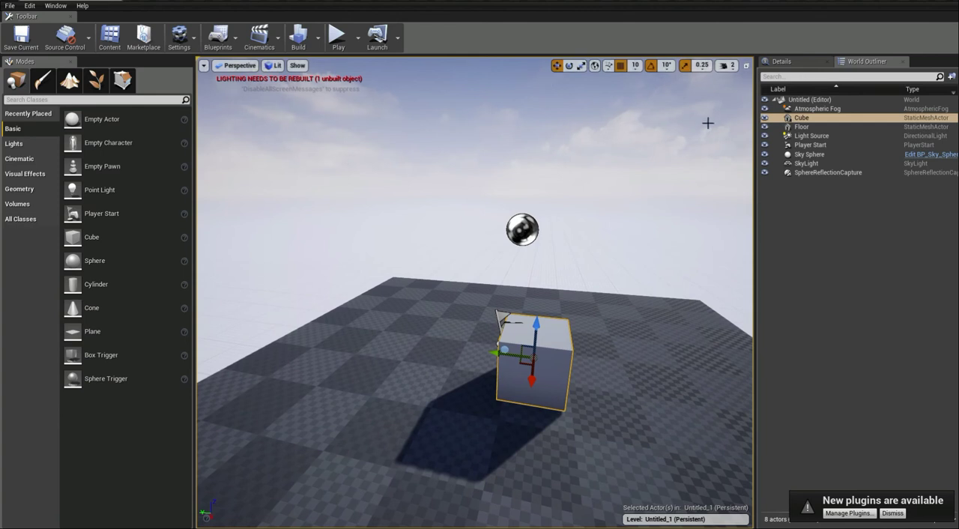
Review the cube's transform, static mesh, material and physics properties.
left_click(824, 64)
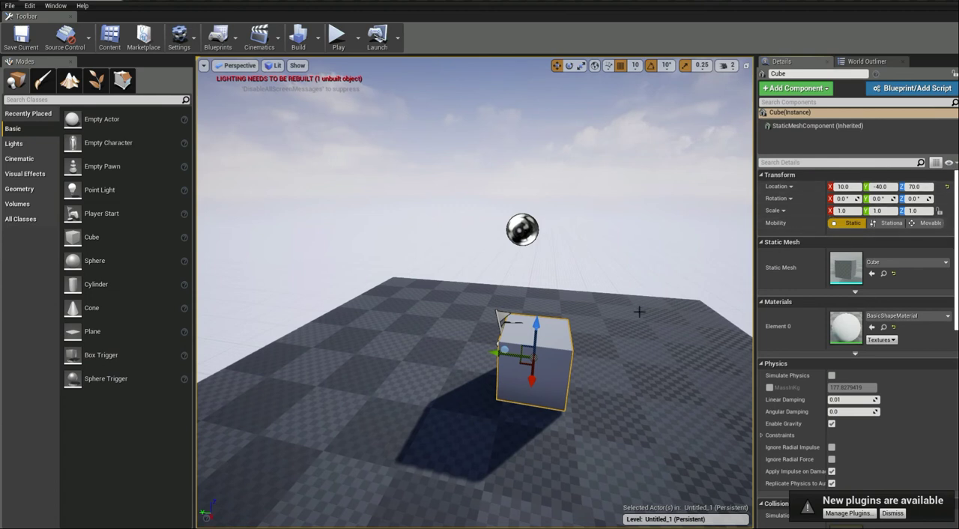
right_click_drag(648, 322, 686, 314)
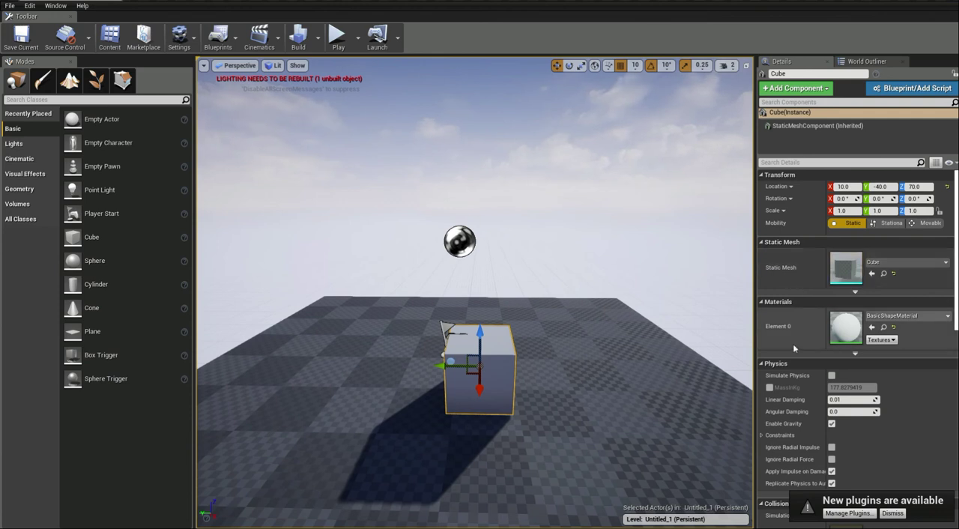
scroll(798, 360, "down", 3)
scroll(847, 360, "down", 3)
scroll(862, 293, "up", 3)
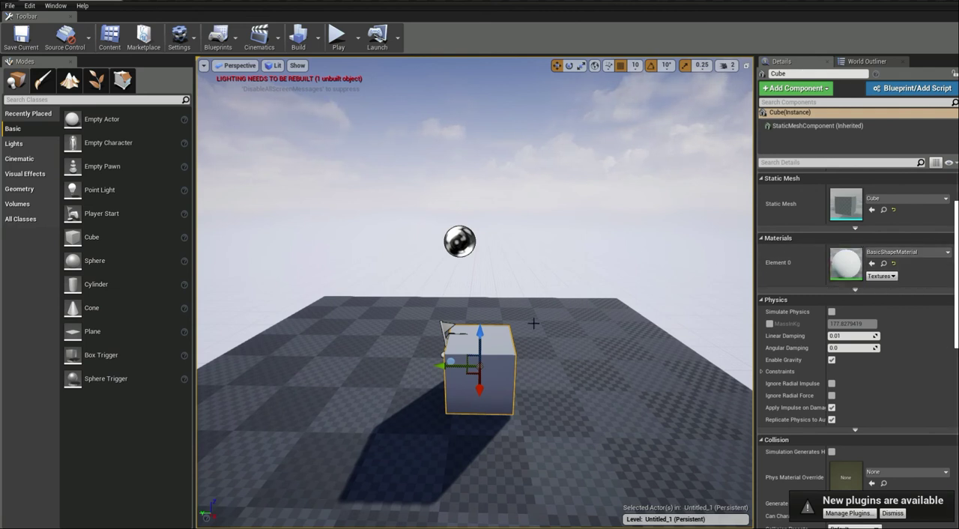
Open the cube's BasicShapeMaterial, examine its node graph, and close the material editor.
double_click(848, 266)
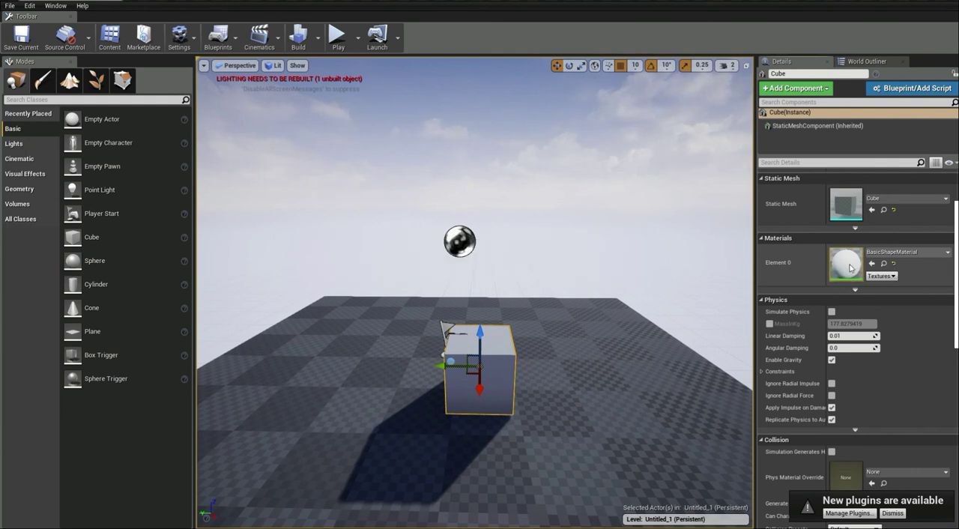
left_click_drag(410, 109, 534, 99)
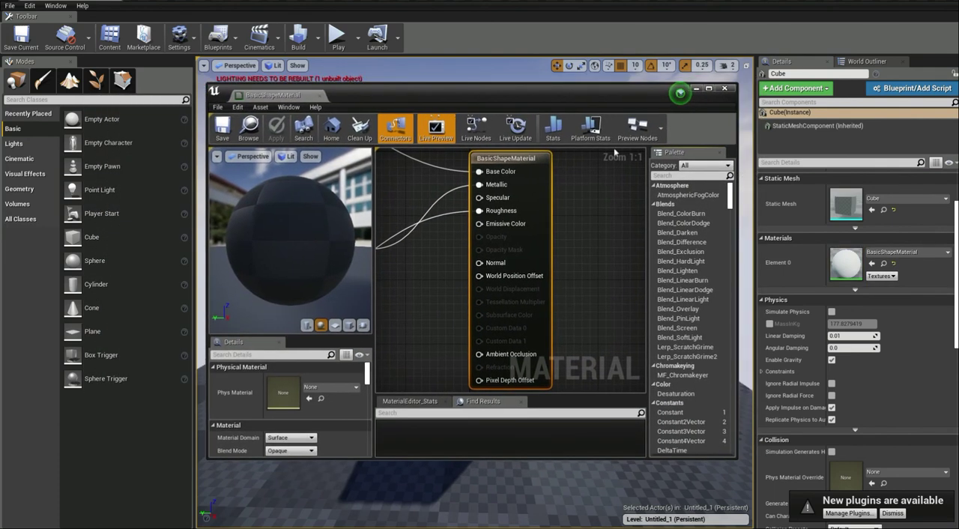
scroll(451, 287, "down", 6)
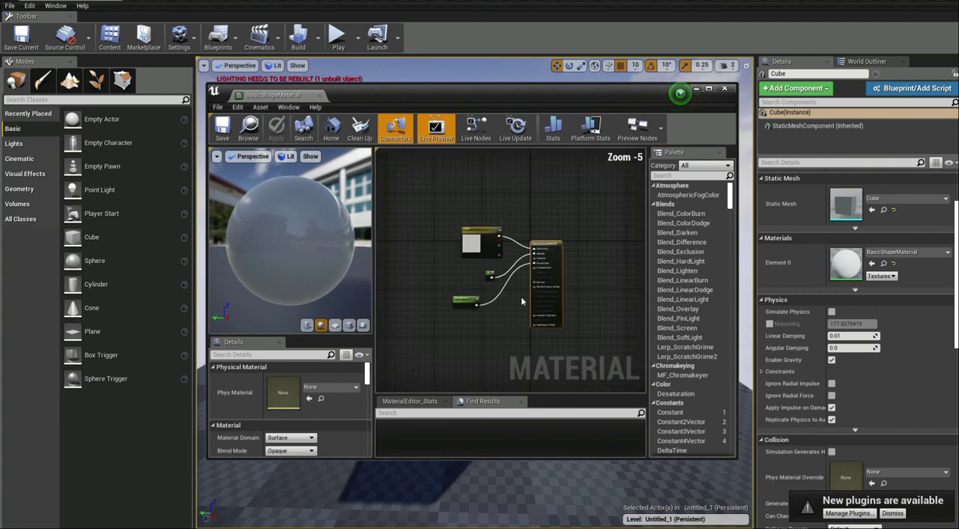
scroll(514, 330, "up", 2)
scroll(520, 310, "up", 2)
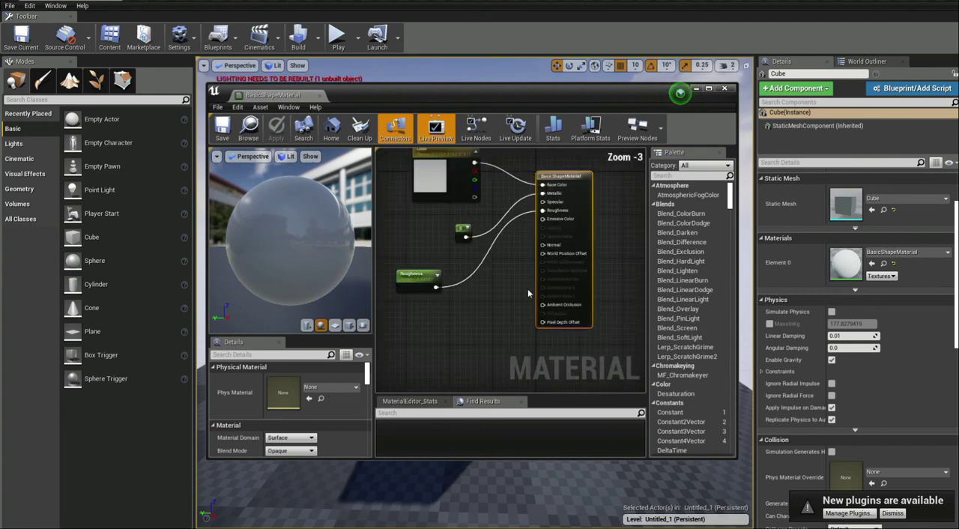
scroll(517, 297, "down", 1)
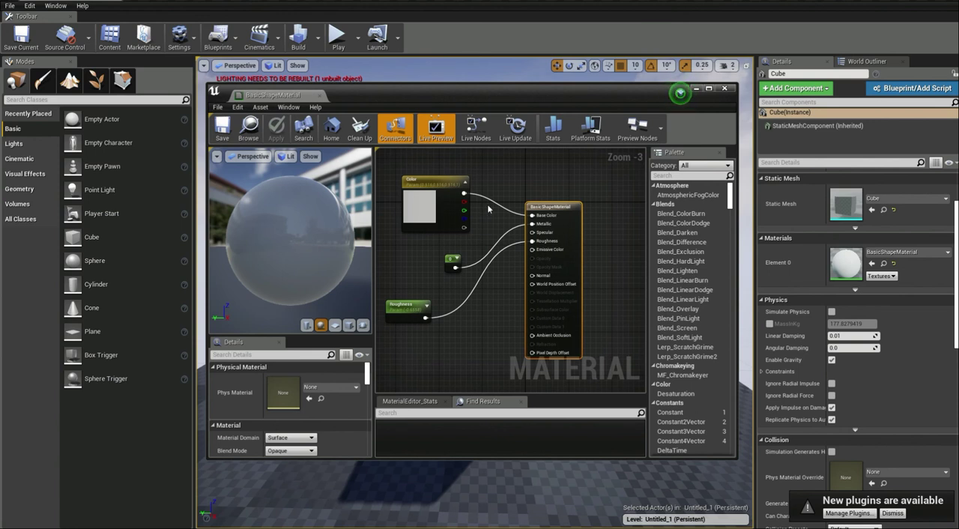
left_click(725, 88)
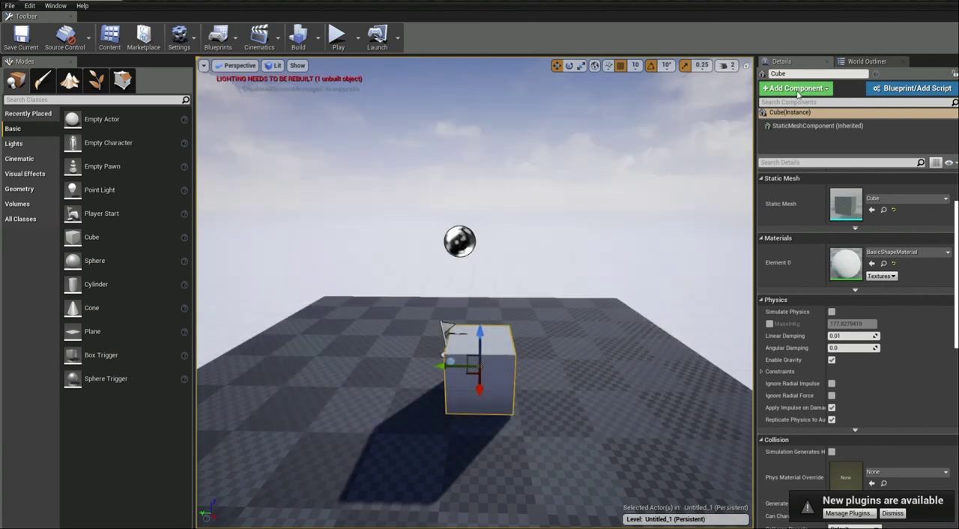
Open the cube's static mesh asset, inspect its preview and LOD settings, and close the mesh editor.
double_click(848, 203)
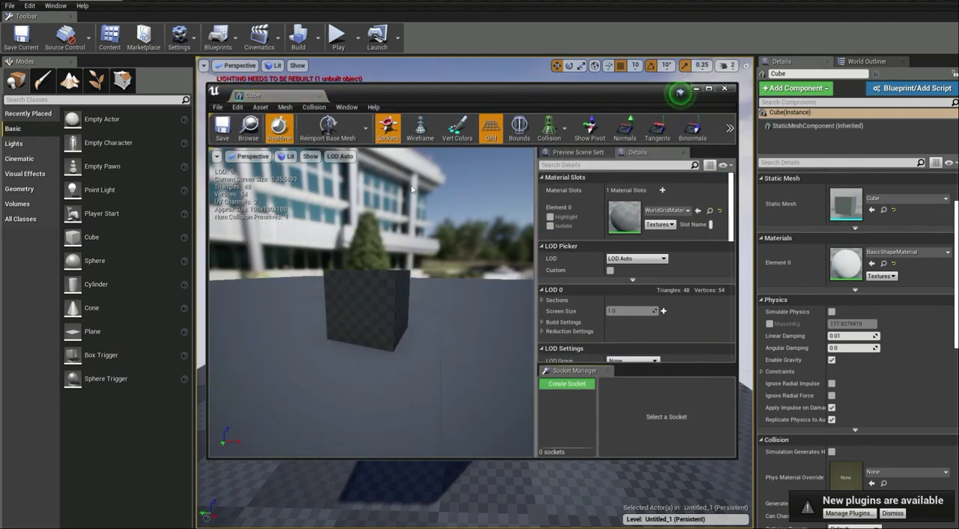
left_click_drag(443, 276, 442, 272)
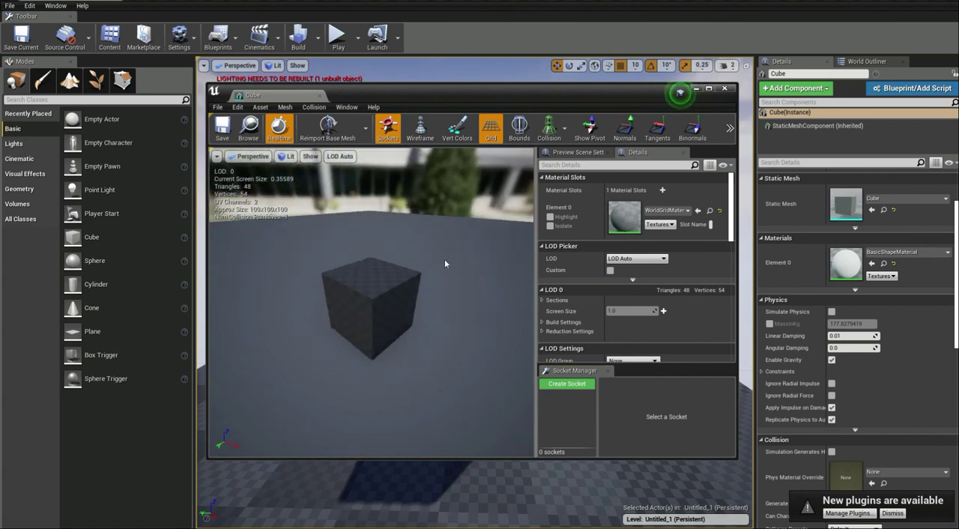
left_click_drag(438, 227, 439, 227)
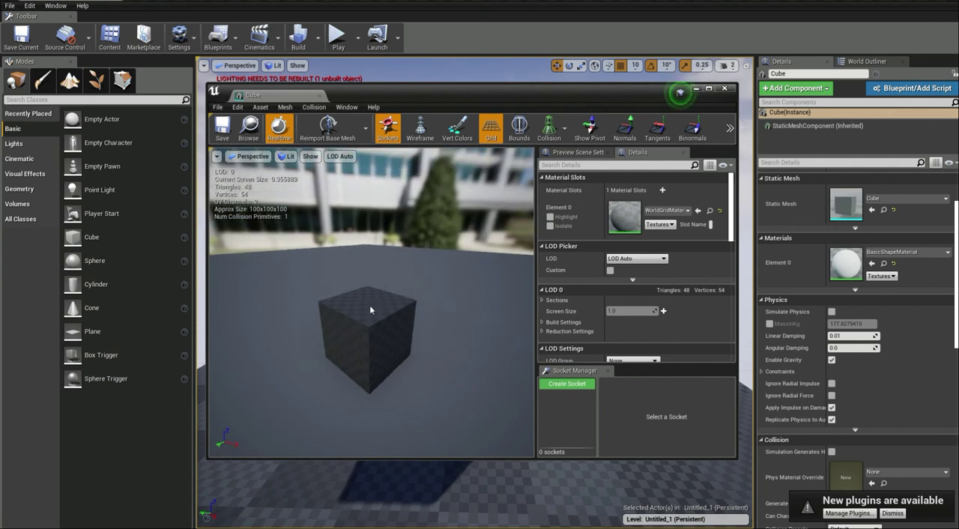
scroll(651, 281, "down", 5)
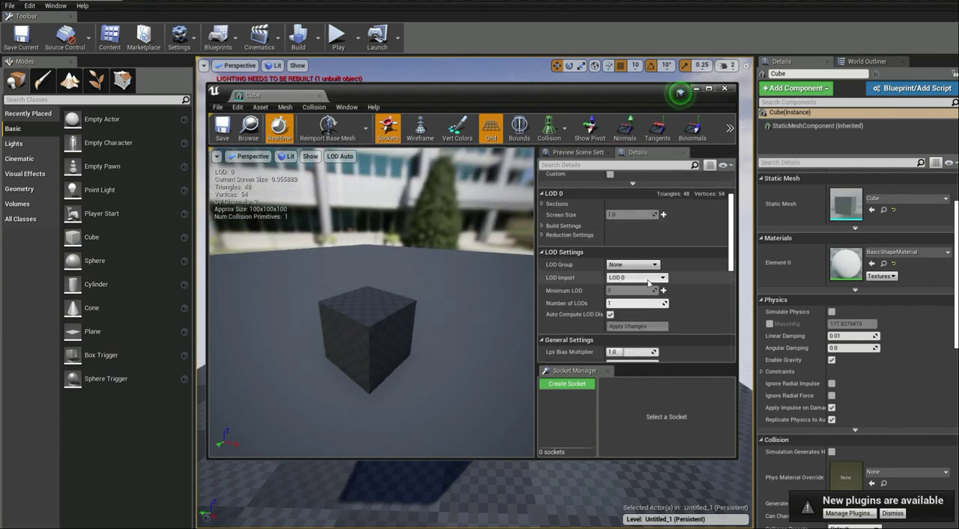
left_click(725, 89)
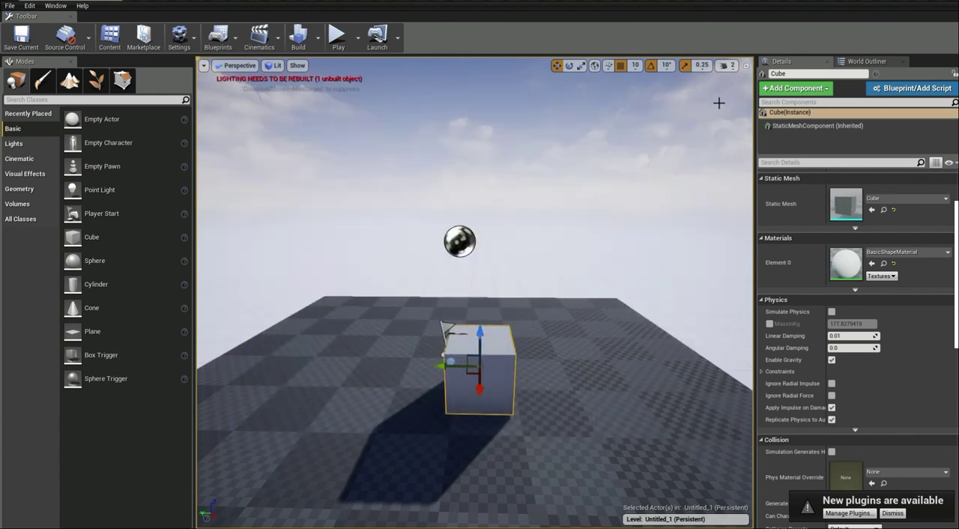
Compare the World Outliner's actor list with the cube's details, finishing on the World Outliner.
left_click(859, 62)
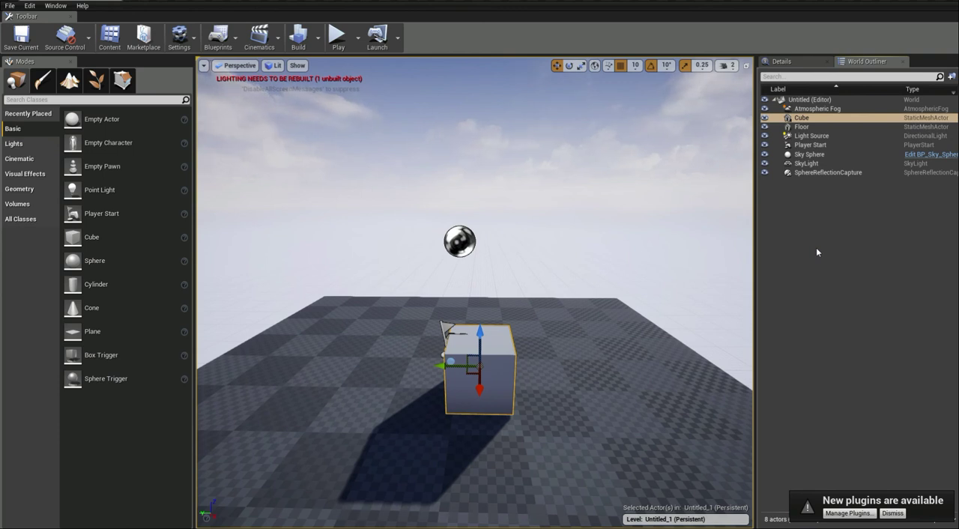
left_click(814, 65)
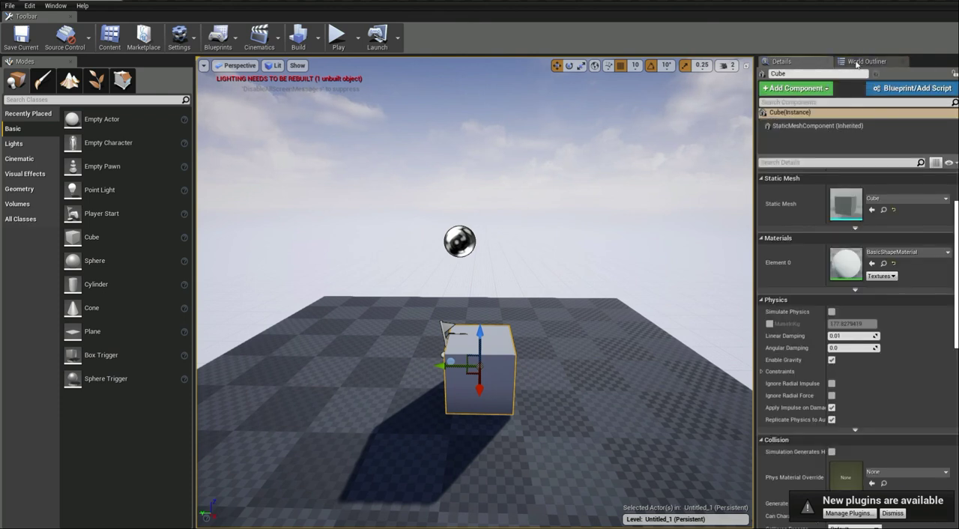
left_click(883, 64)
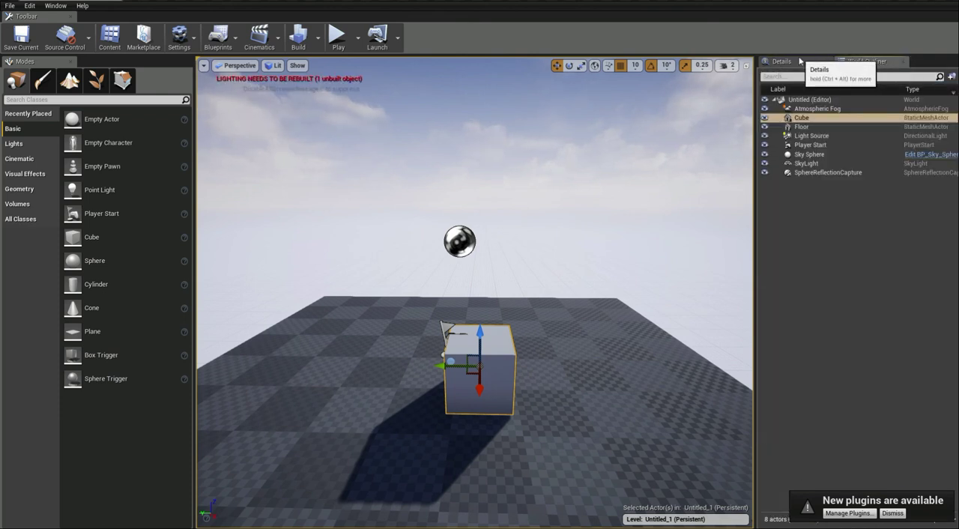
Select the Sky Sphere in the viewport, find it in the World Outliner, and review its details.
left_click(795, 65)
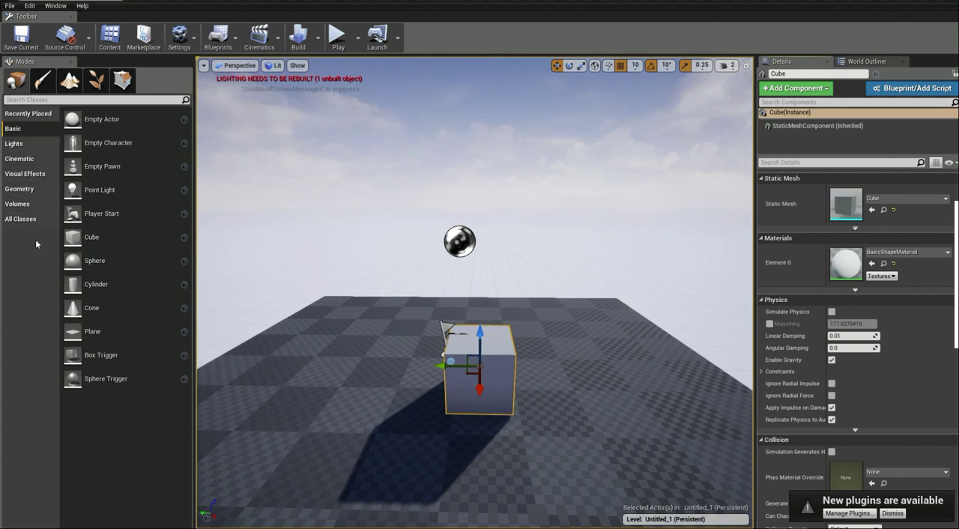
right_click_drag(669, 347, 668, 342)
scroll(634, 323, "down", 5)
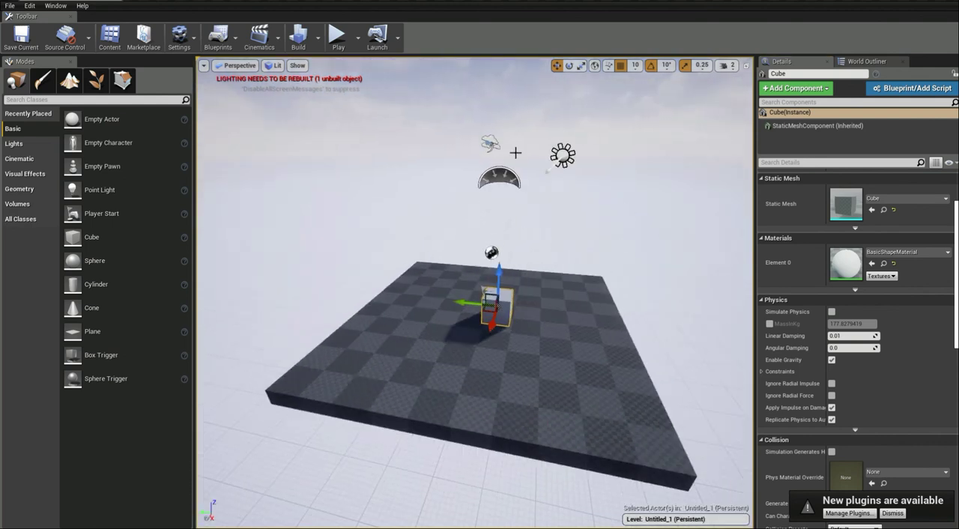
left_click(620, 138)
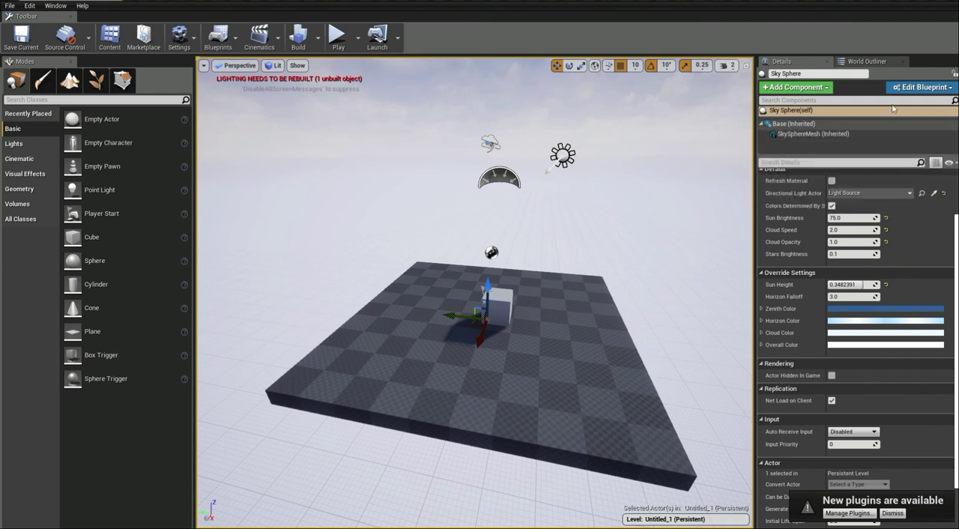
left_click(867, 60)
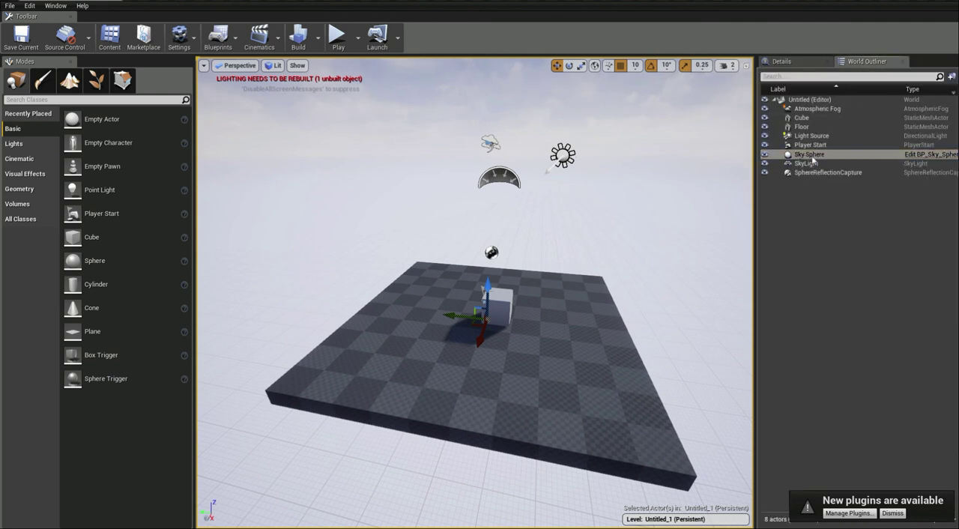
left_click(783, 61)
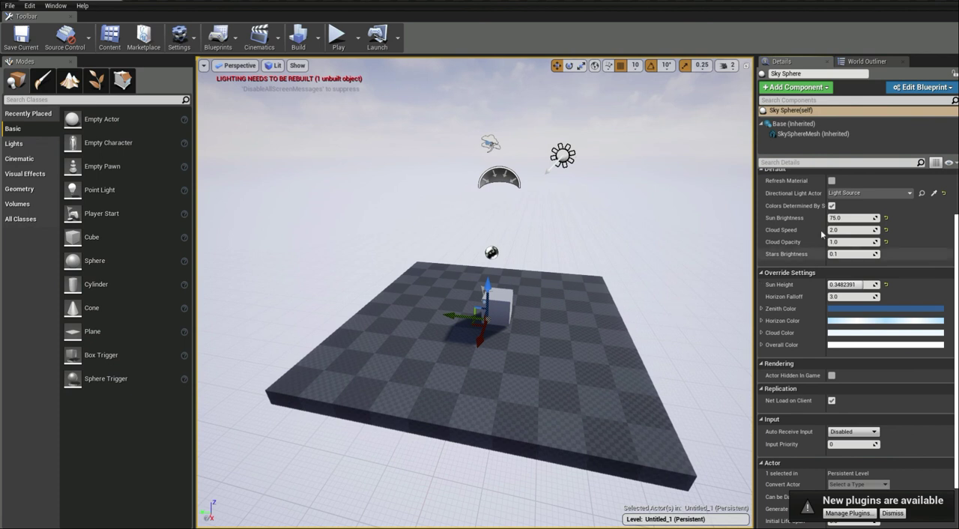
Select the Light Source, SkyLight and Atmospheric Fog in turn in the viewport to view each actor's details.
right_click_drag(668, 206, 667, 206)
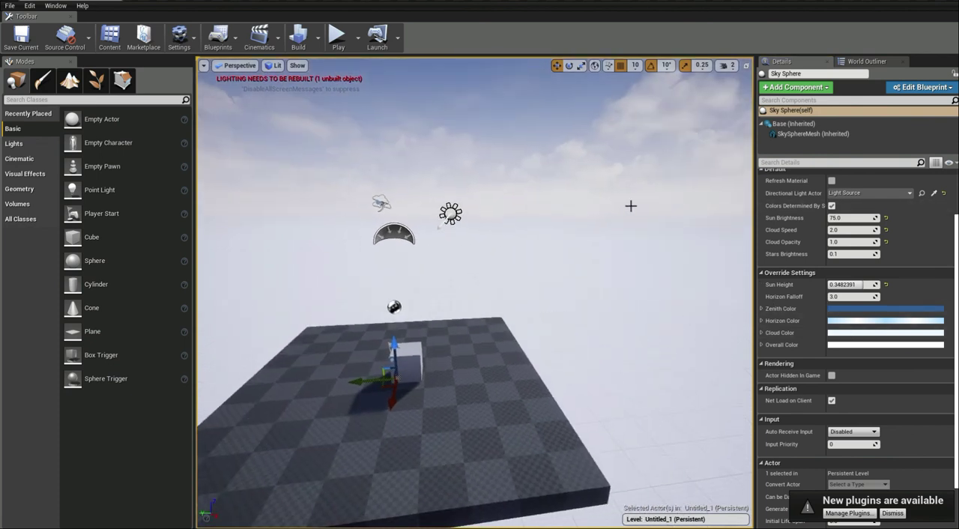
left_click(451, 214)
left_click(380, 209)
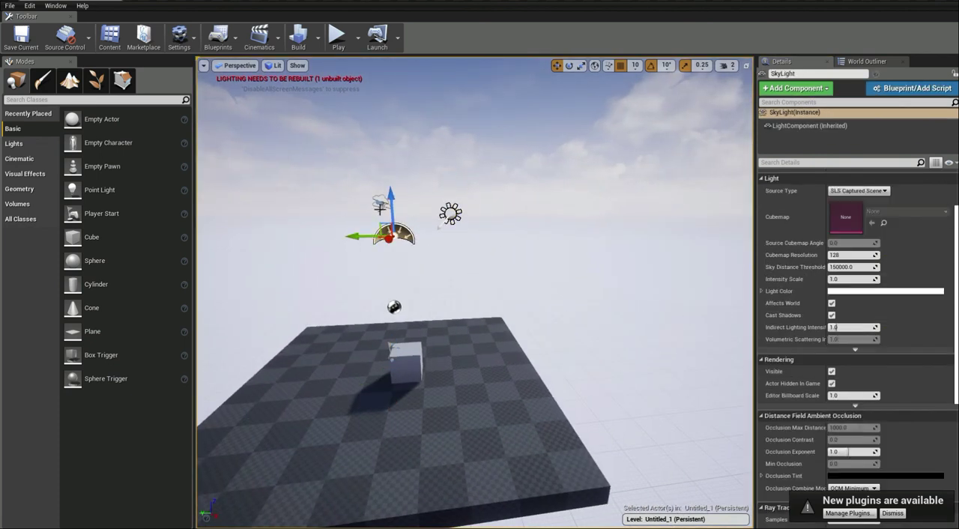
left_click(380, 203)
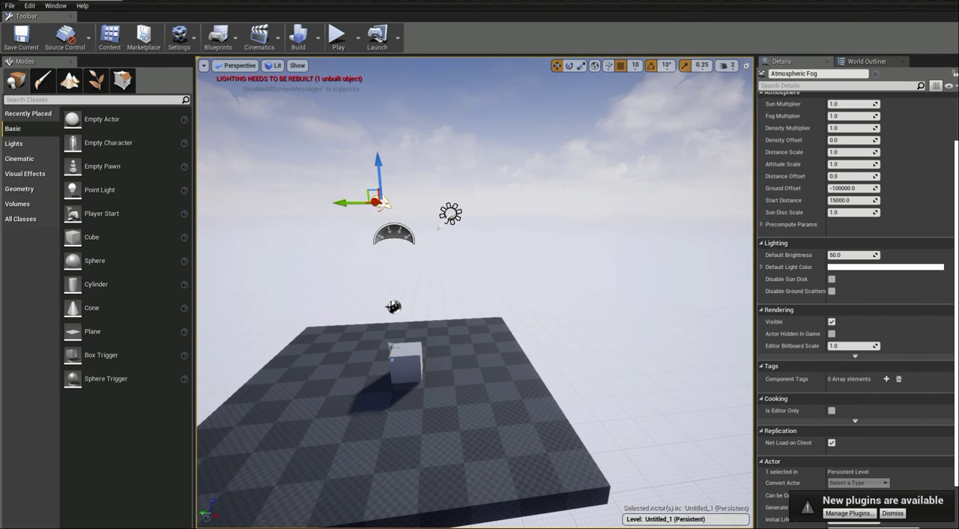
Inspect the details of the SphereReflectionCapture above the cube, and reselect the Sky Sphere.
left_click(393, 306)
scroll(559, 334, "up", 2)
left_click_drag(458, 318, 611, 377)
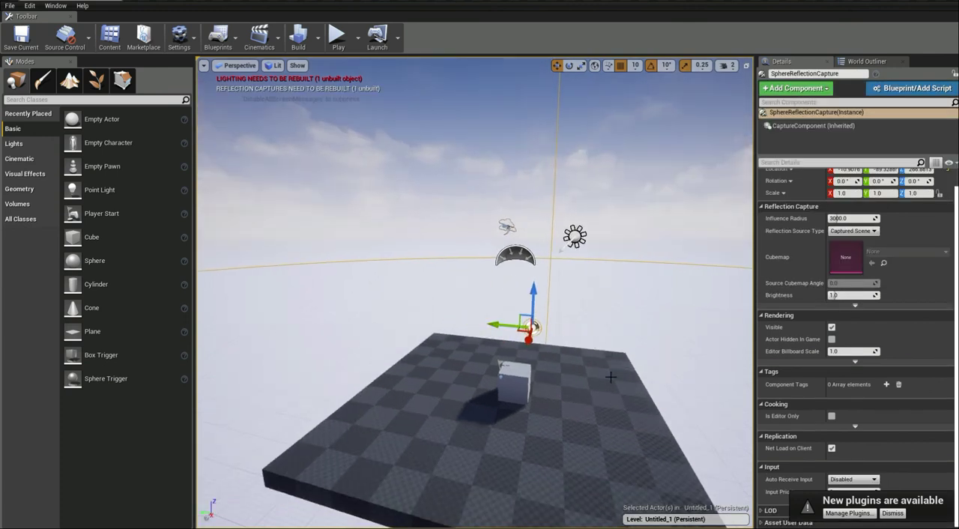
left_click(619, 323)
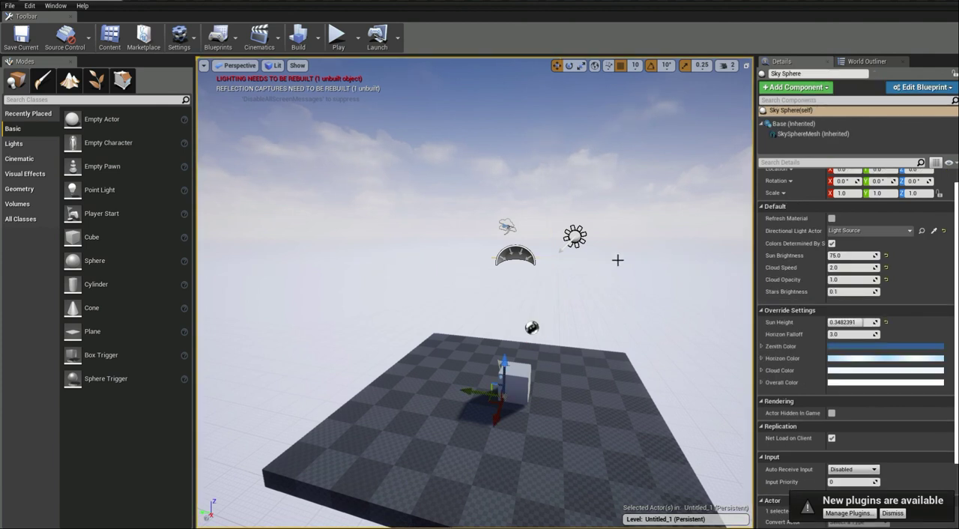
right_click_drag(599, 265, 628, 286)
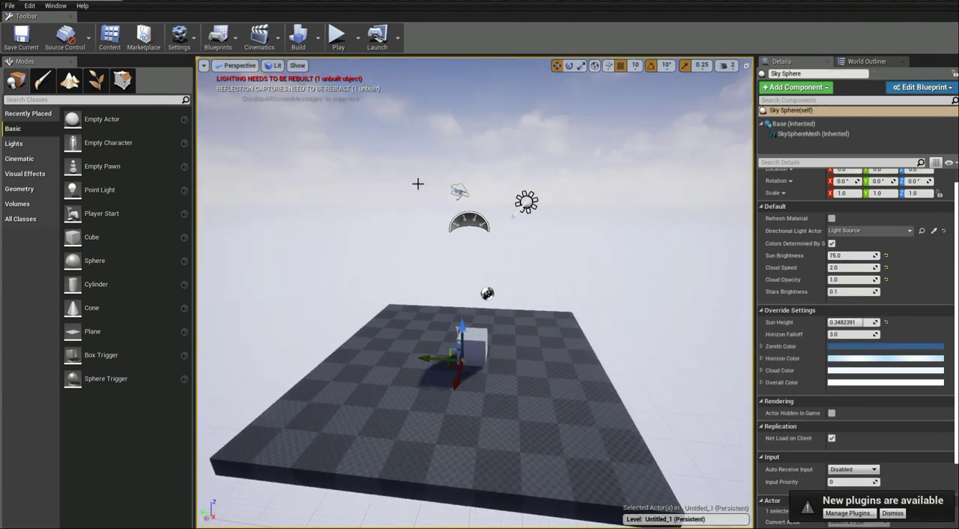